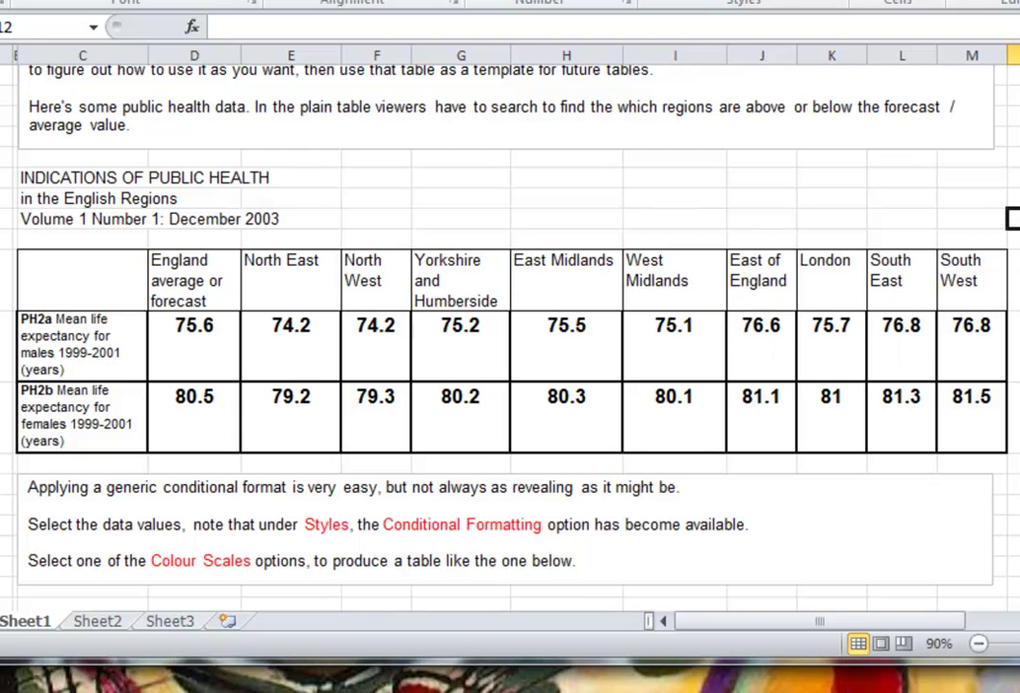
# - Examine the conditionally formatted public health tables down to the red, yellow and green colour key
pyautogui.scroll(-15, 1013, 219)
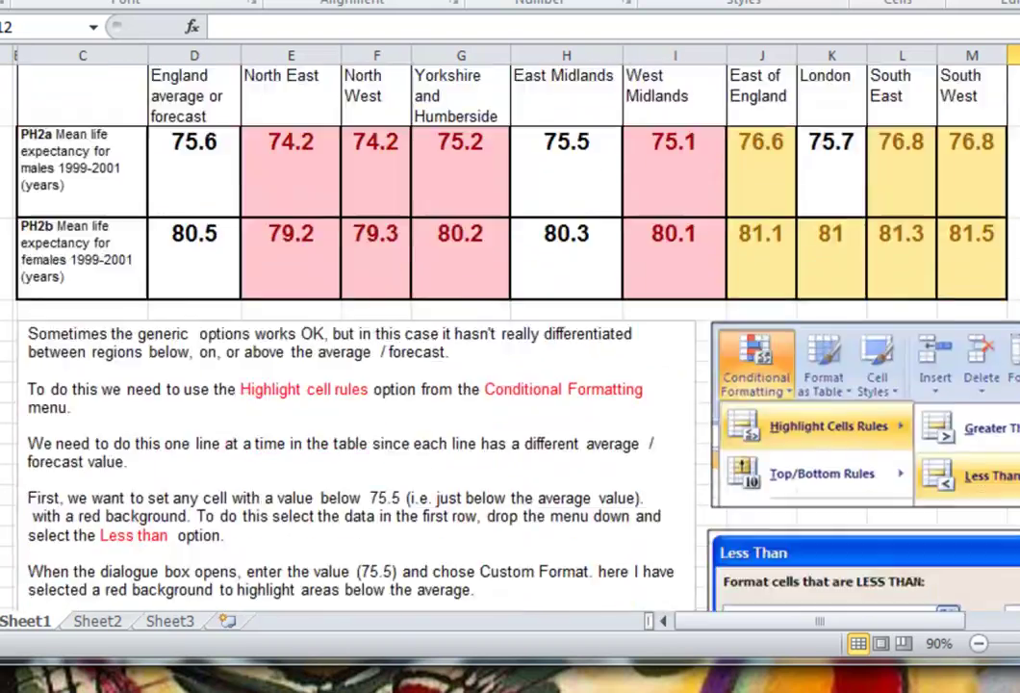
pyautogui.scroll(-1, 510, 369)
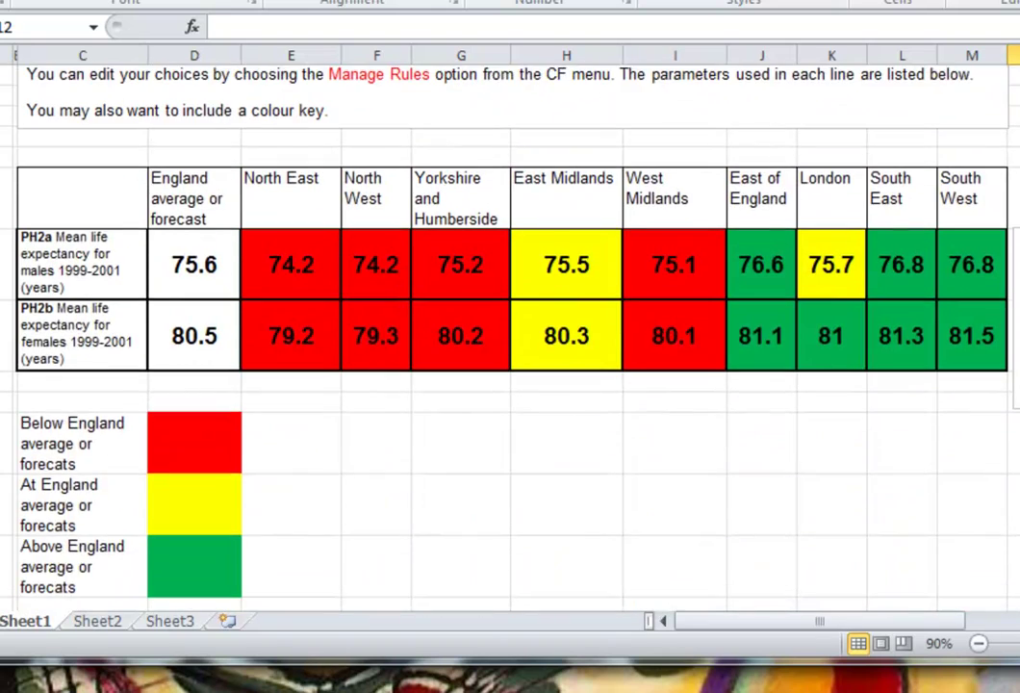
pyautogui.scroll(-1, 510, 370)
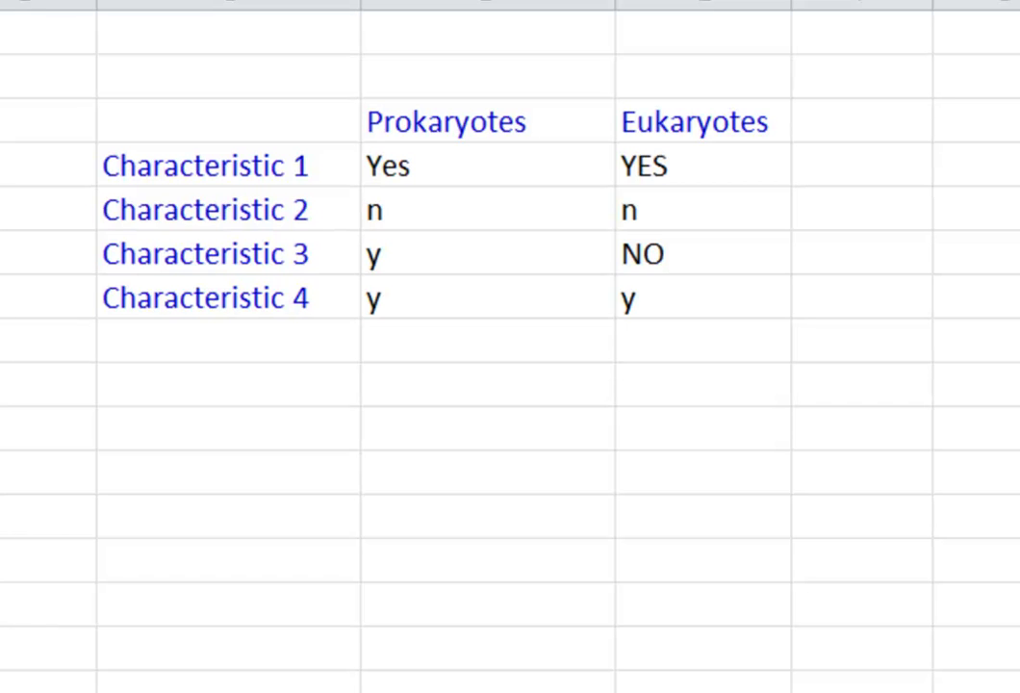
# - In the Eukaryotes column, set Characteristic 1 to y and Characteristic 3 to n
pyautogui.click(686, 167)
pyautogui.write('y')
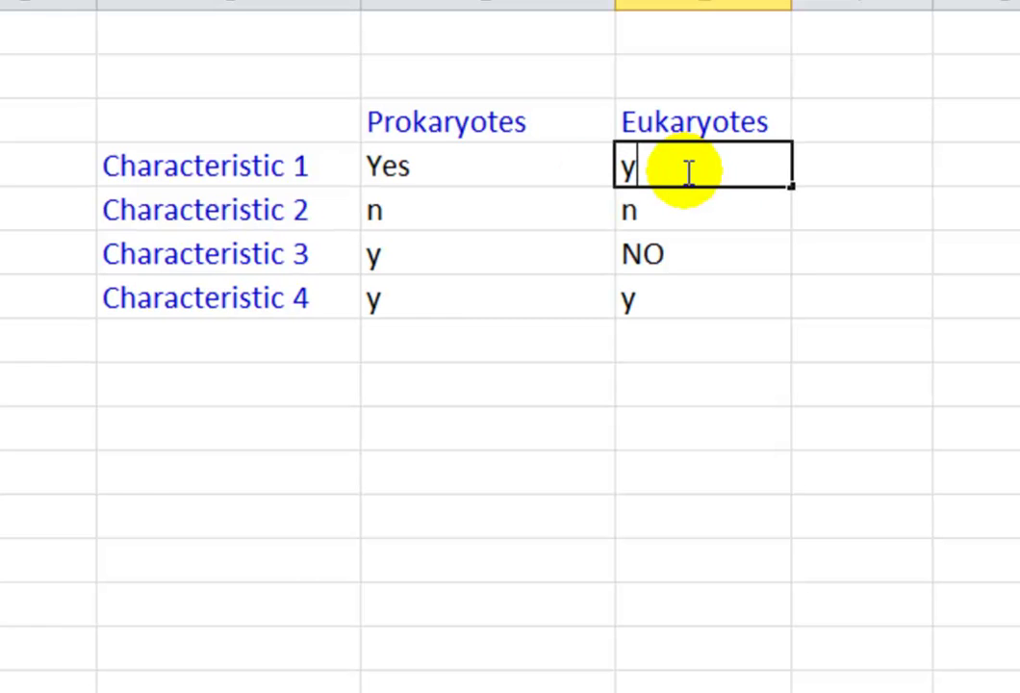
pyautogui.press('Return')
pyautogui.press('Return')
pyautogui.write('n')
pyautogui.press('Return')
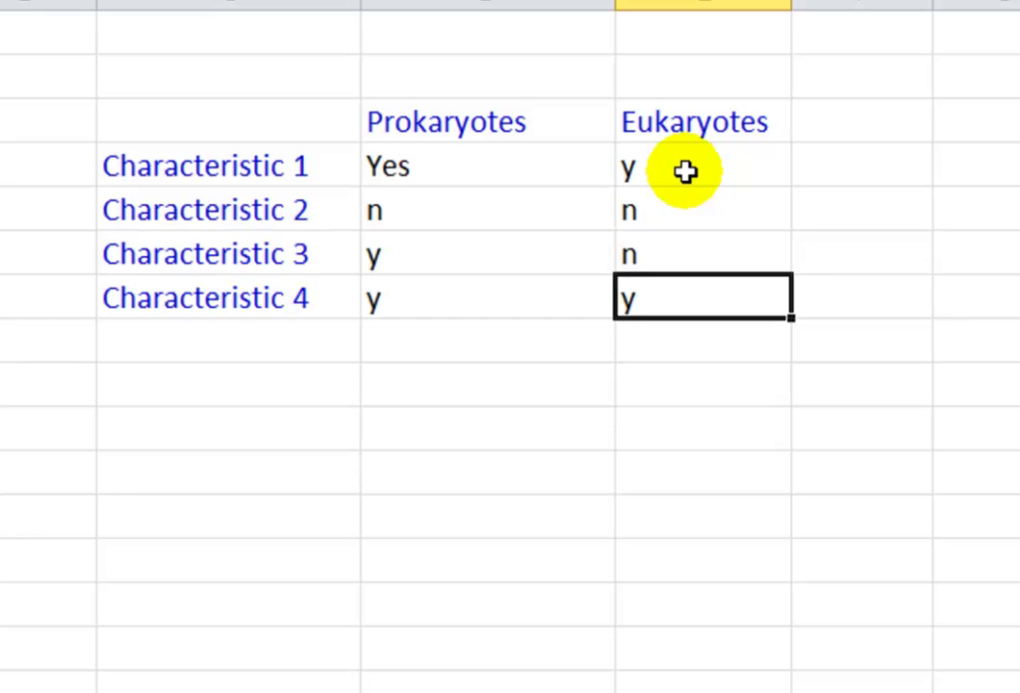
# - Set the Prokaryotes entry for Characteristic 1 to y and leave the table for an empty cell
pyautogui.press('Up')
pyautogui.press('Up')
pyautogui.press('Up')
pyautogui.press('Left')
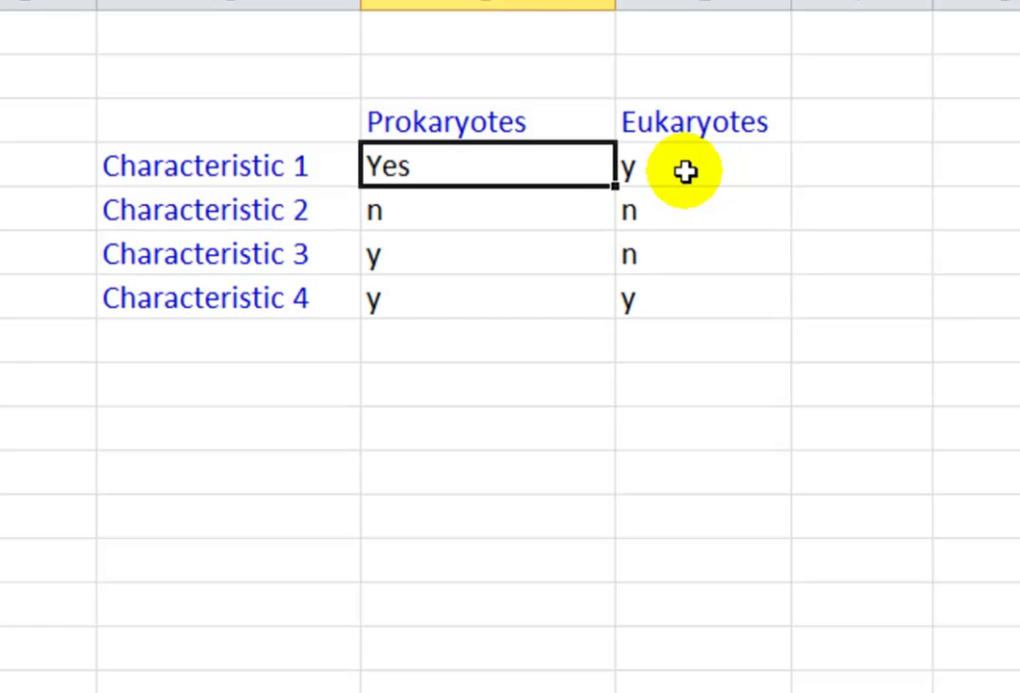
pyautogui.write('y')
pyautogui.press('Return')
pyautogui.press('Return')
pyautogui.press('Return')
pyautogui.press('Return')
pyautogui.press('Return')
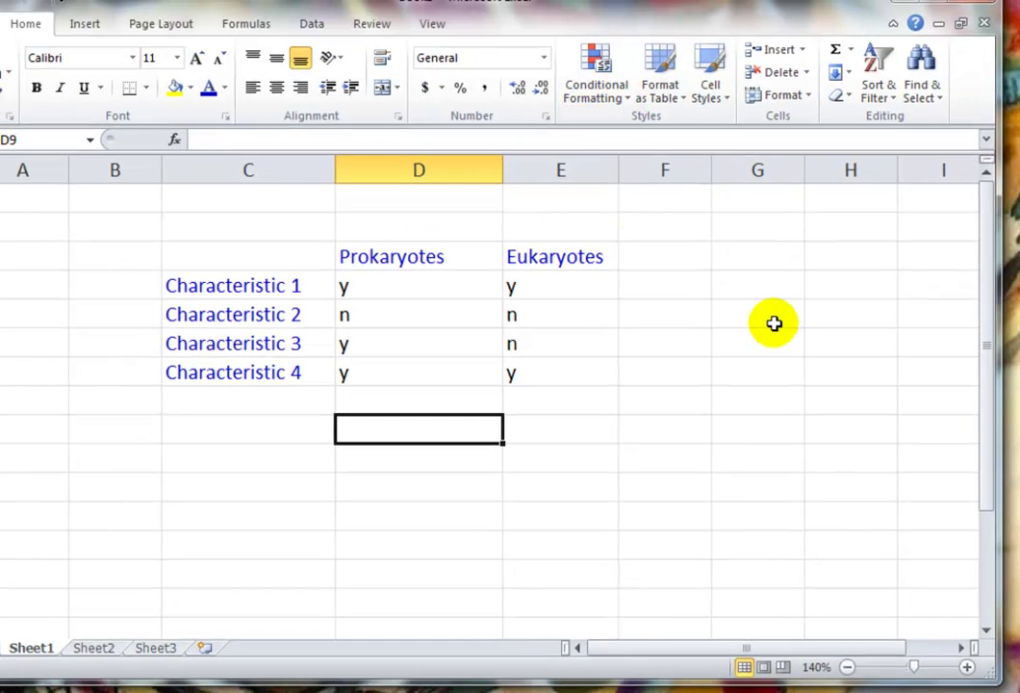
pyautogui.click(774, 322)
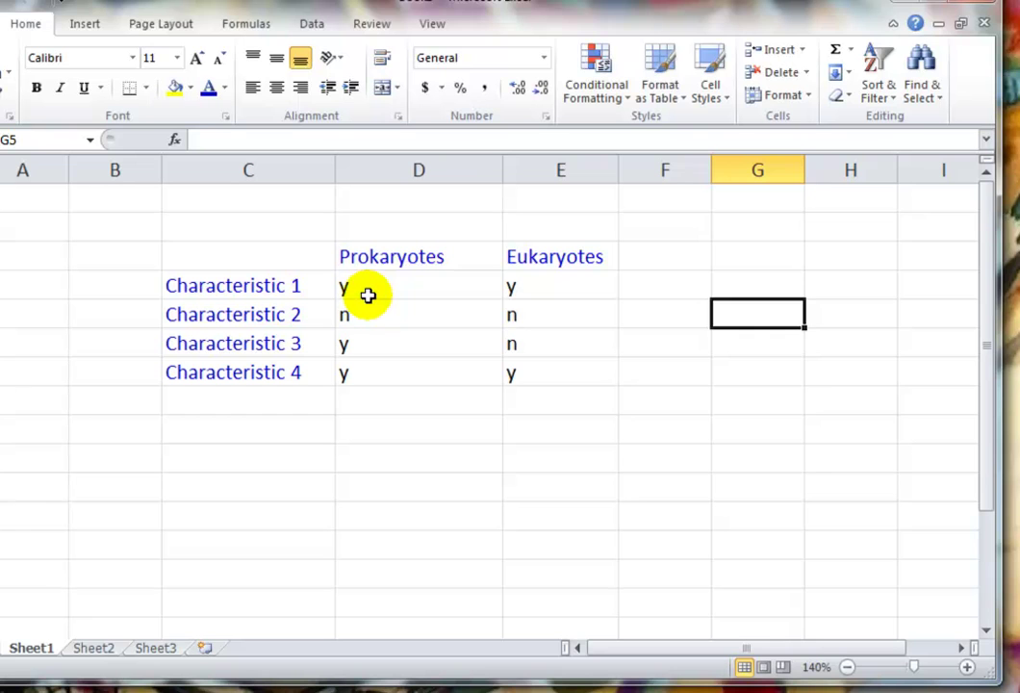
# - Create a conditional formatting rule on D4:E7 for cells with specific text containing n
pyautogui.moveTo(368, 291); pyautogui.dragTo(510, 369)
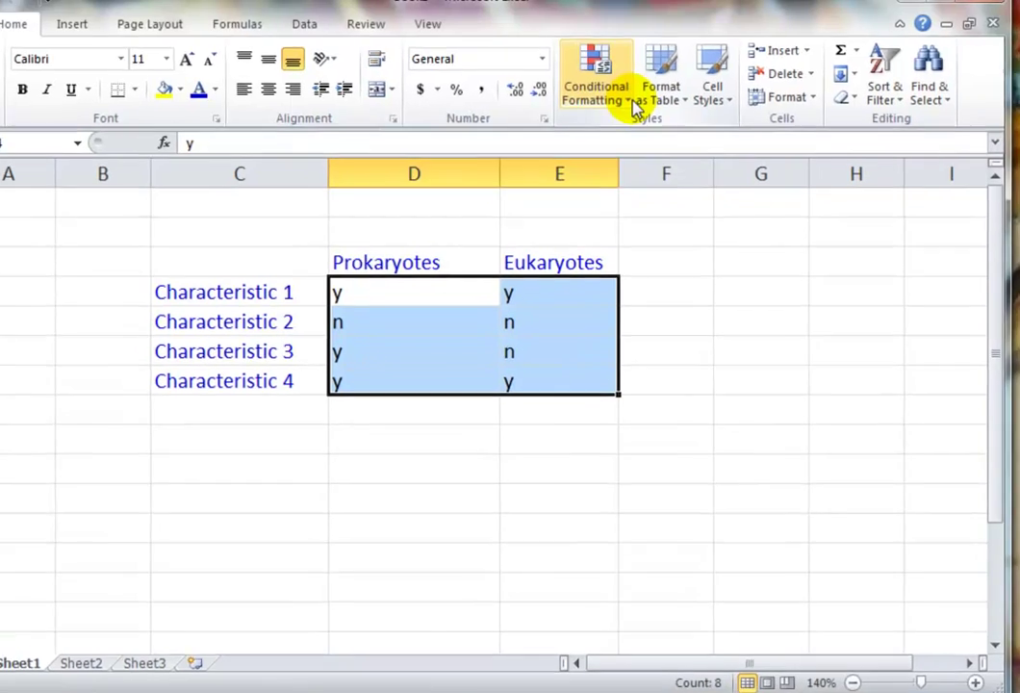
pyautogui.click(628, 98)
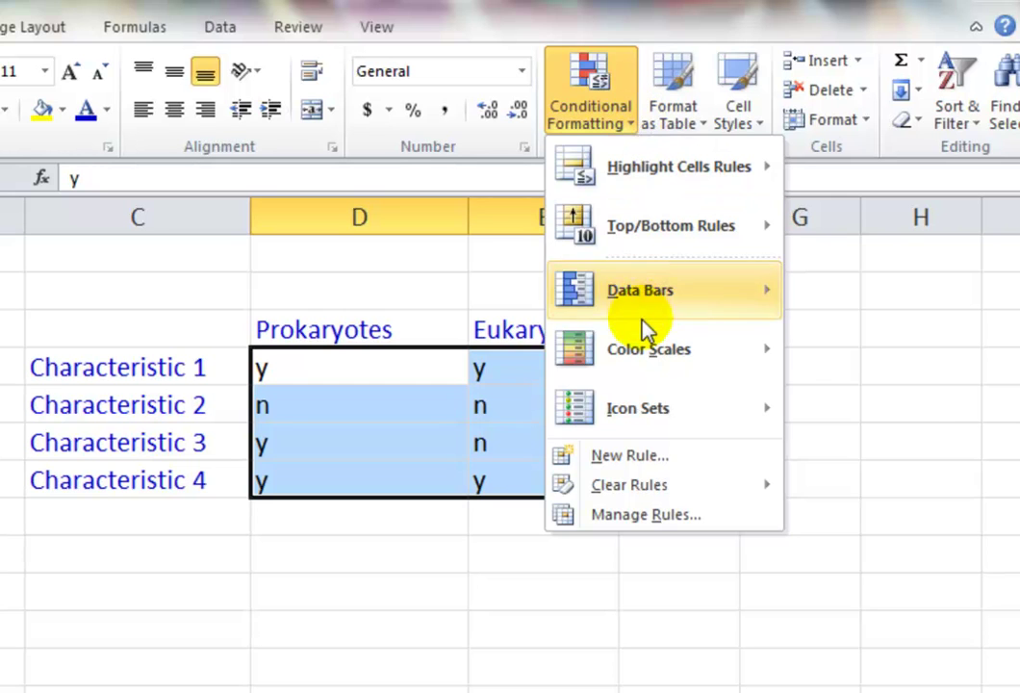
pyautogui.moveTo(651, 361)
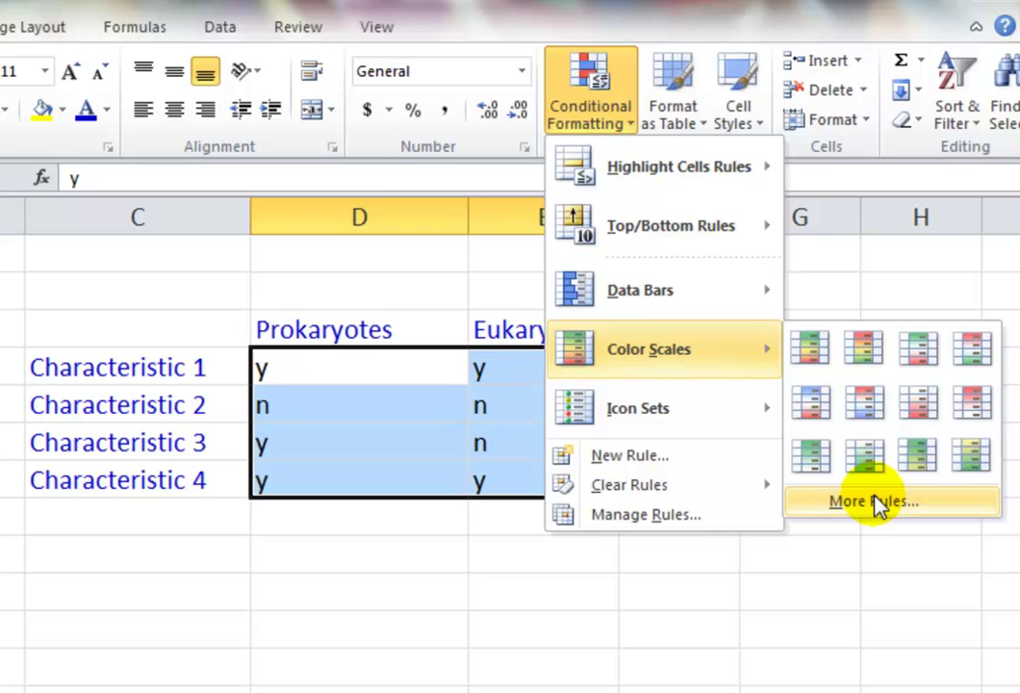
pyautogui.click(922, 516)
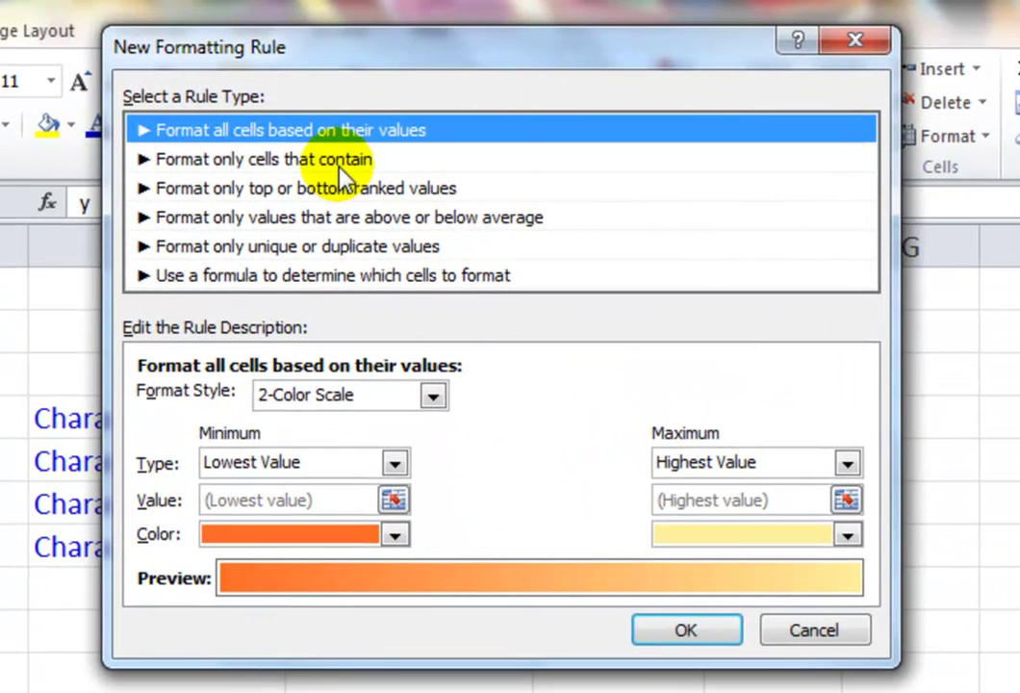
pyautogui.click(304, 145)
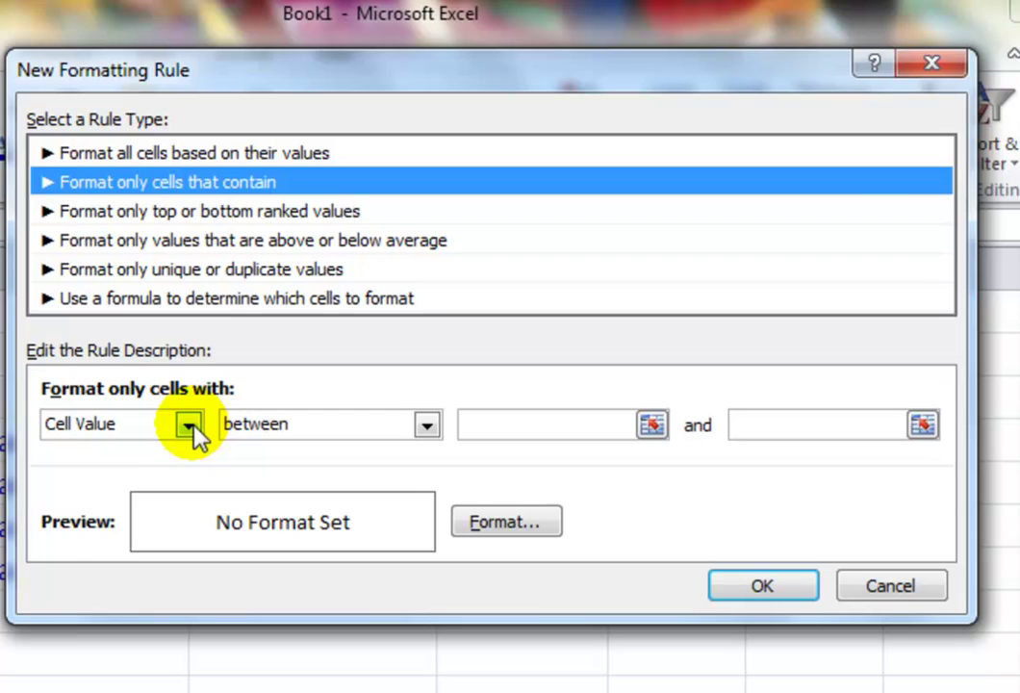
pyautogui.click(188, 424)
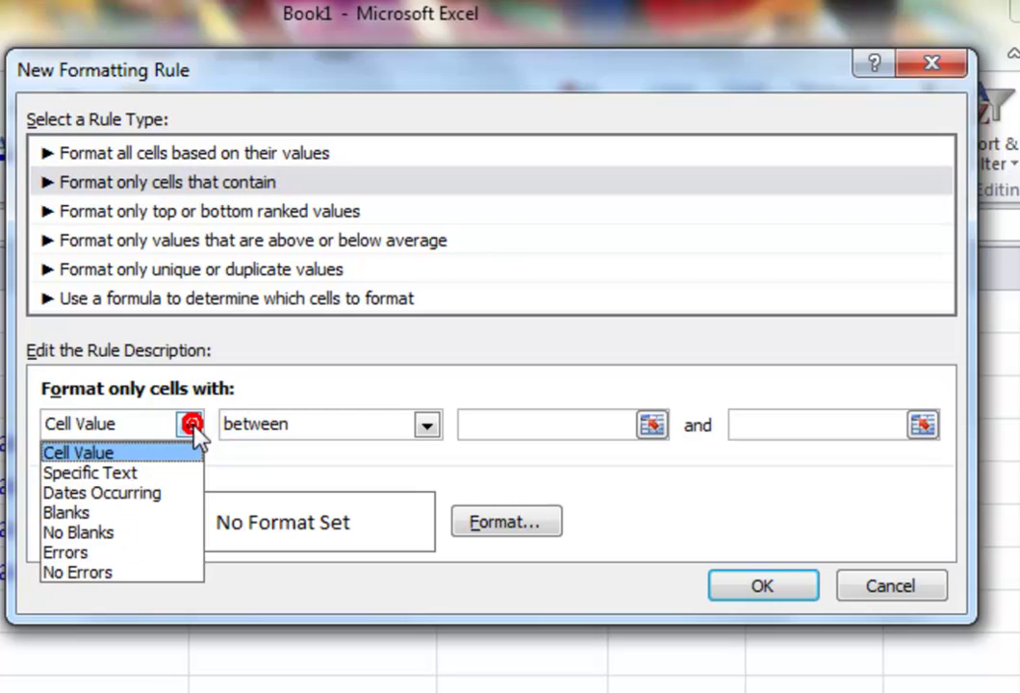
pyautogui.click(129, 471)
pyautogui.click(421, 432)
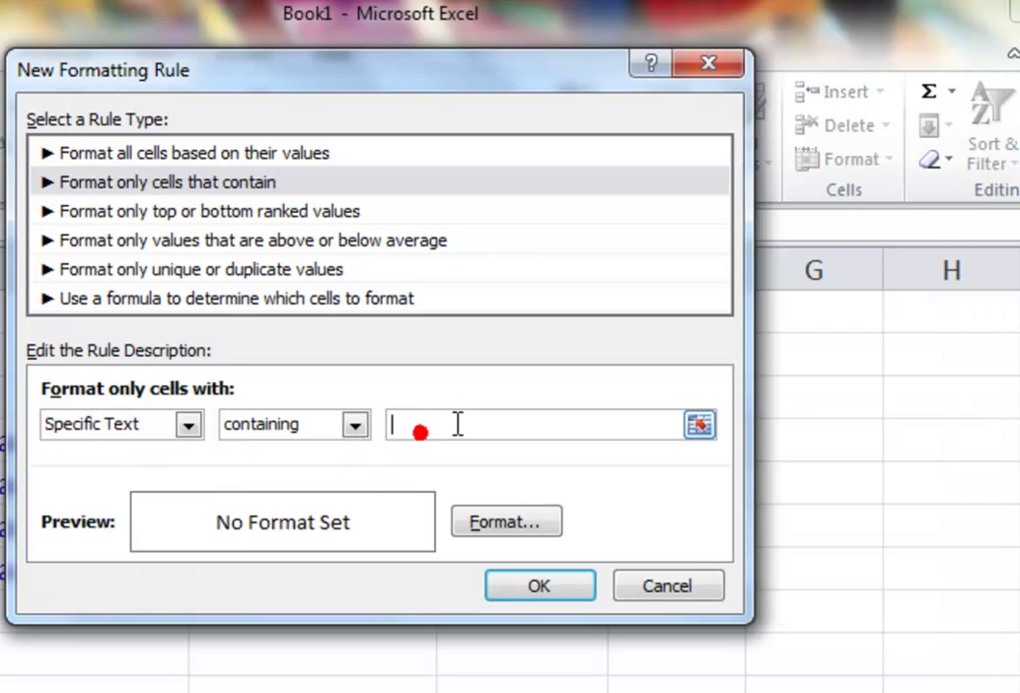
pyautogui.write('n')
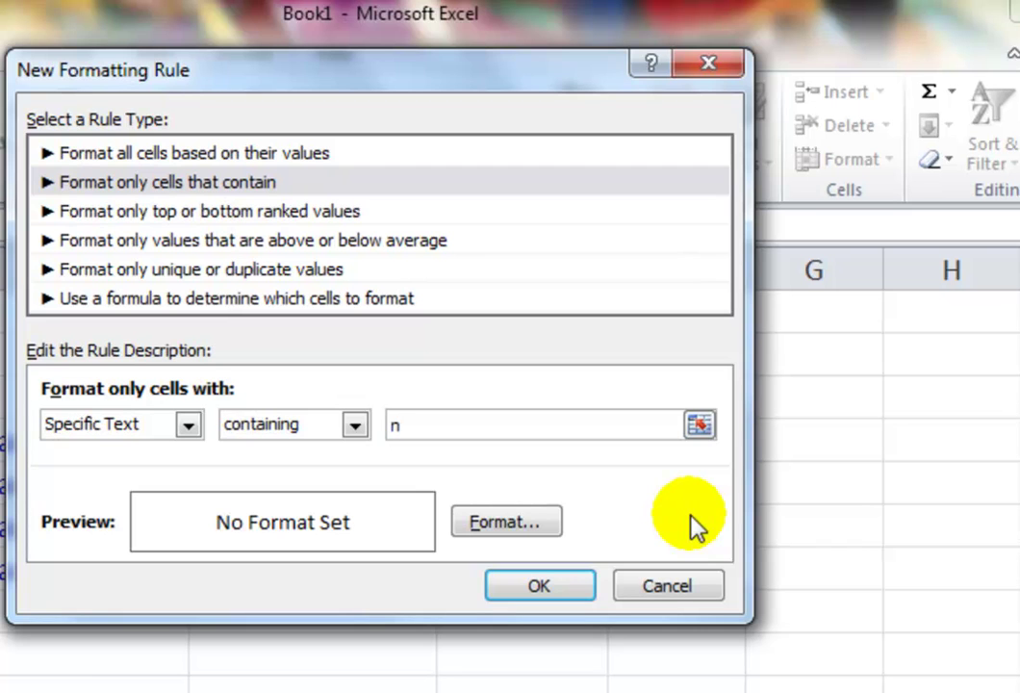
# - Give the rule for n a standard red font colour, apply it and deselect the table
pyautogui.click(526, 529)
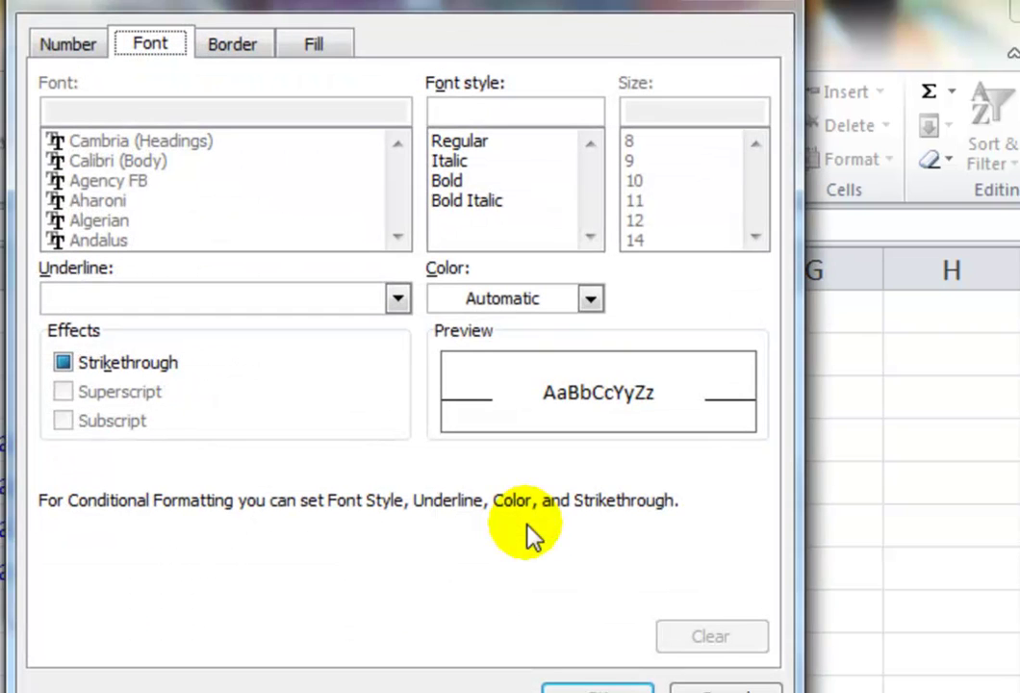
pyautogui.click(589, 299)
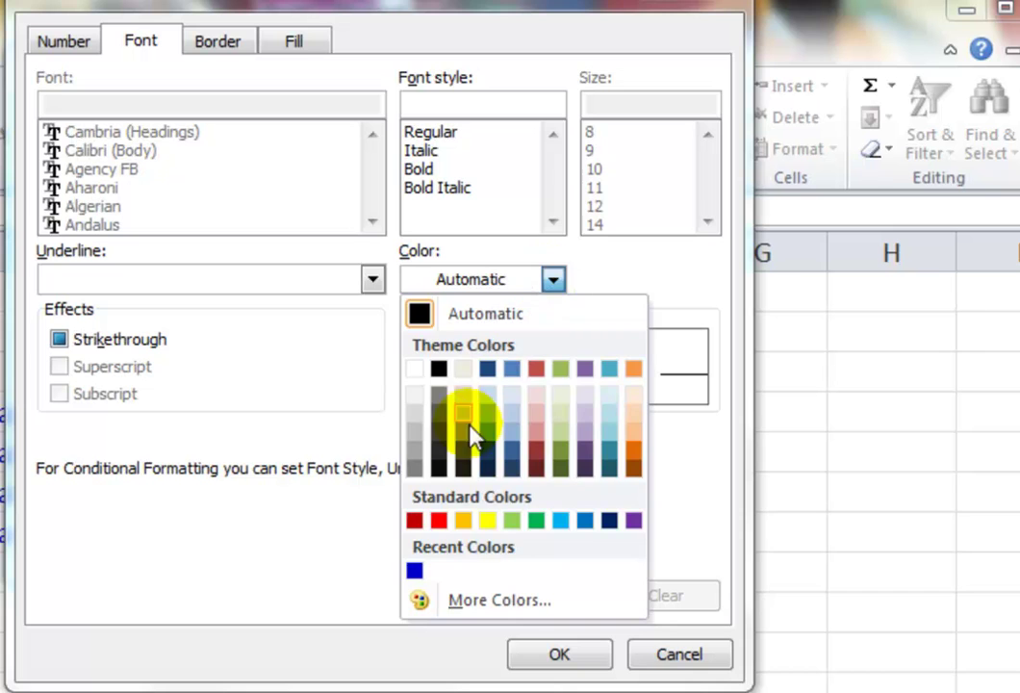
pyautogui.click(437, 519)
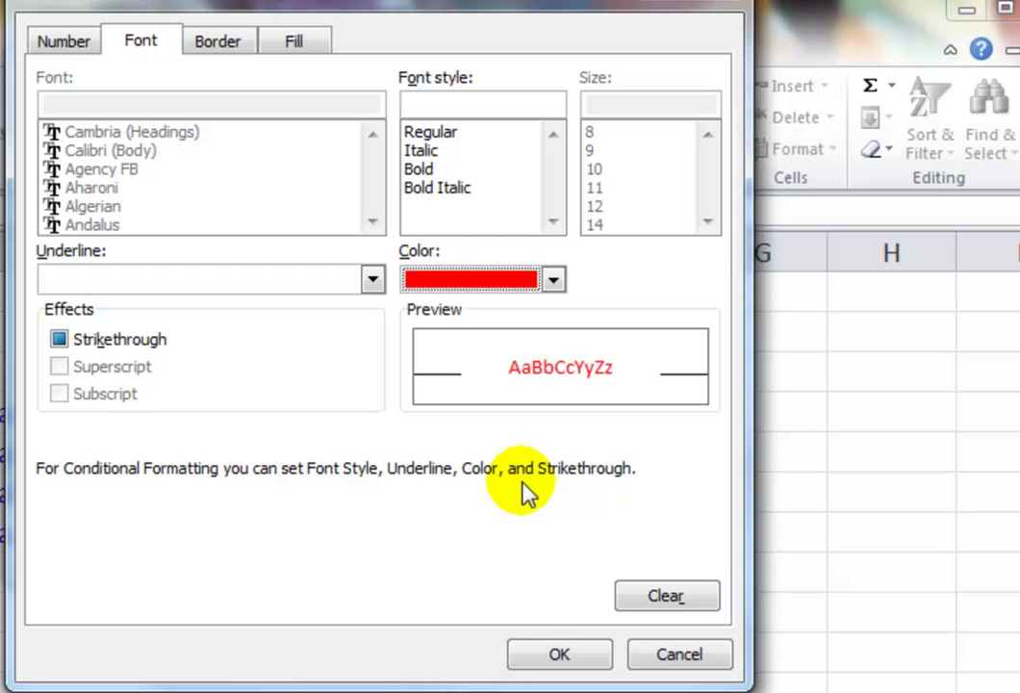
pyautogui.click(554, 657)
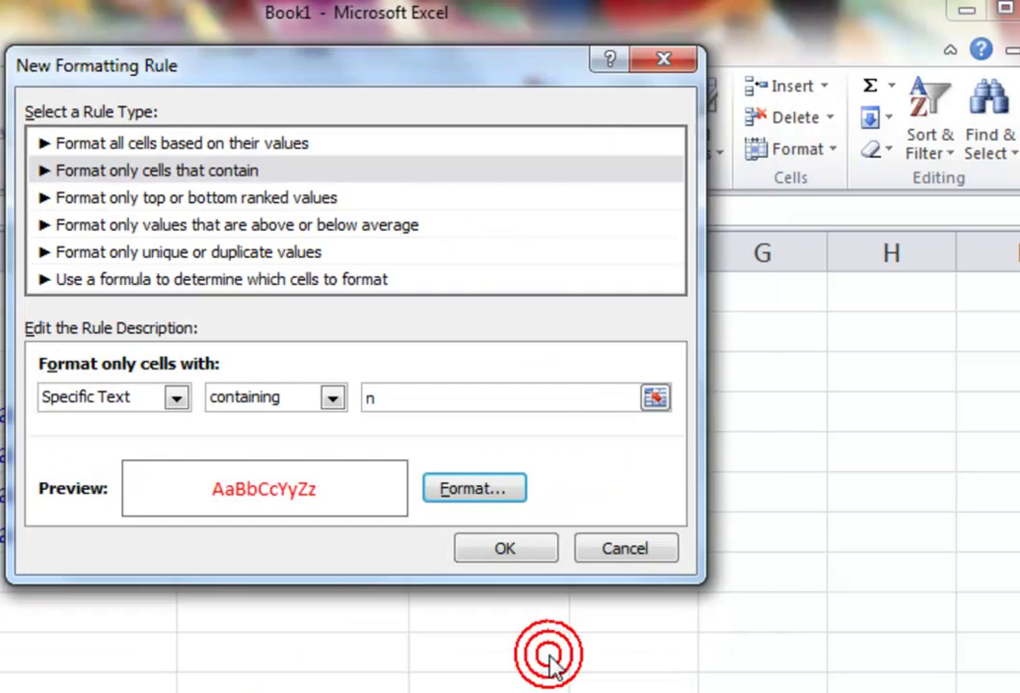
pyautogui.click(507, 554)
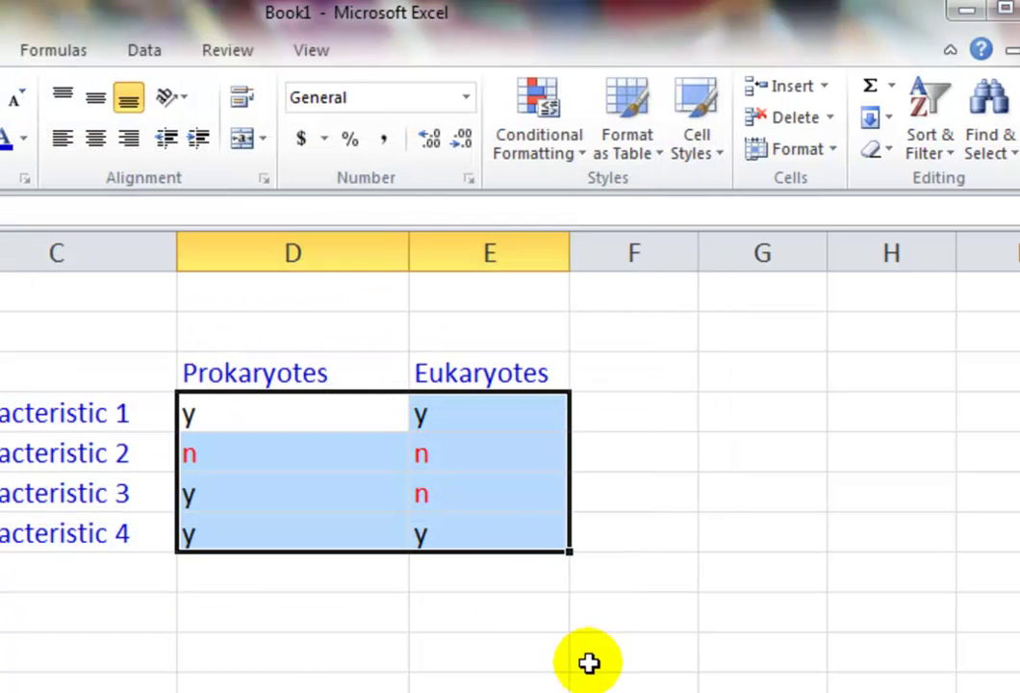
pyautogui.click(590, 662)
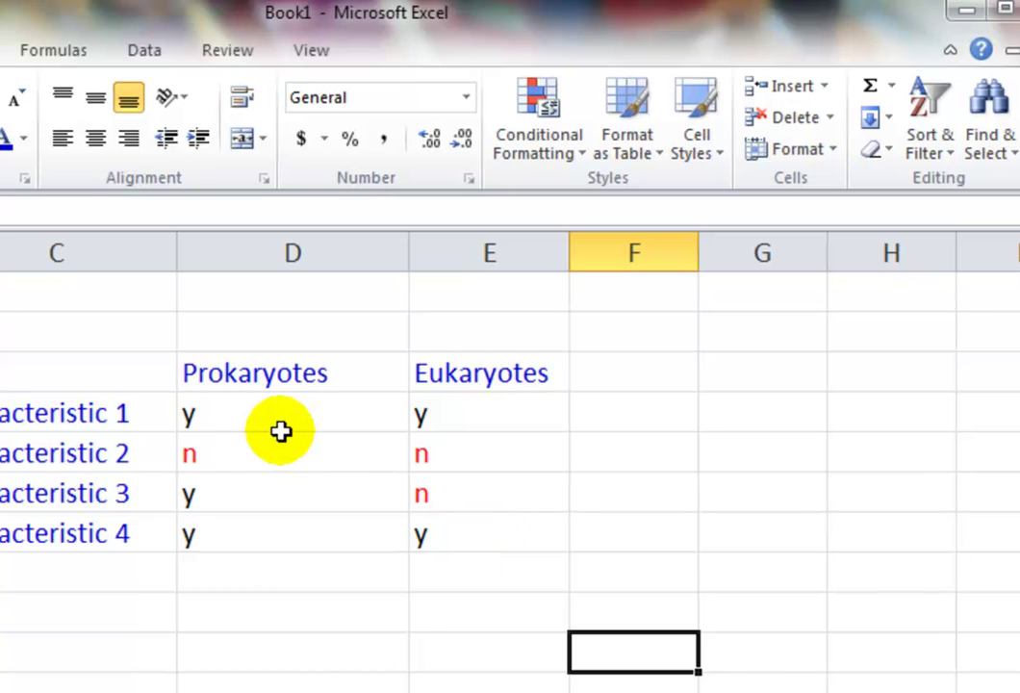
# - Create a second conditional formatting rule on D4:E7 for cells with specific text containing y
pyautogui.moveTo(243, 417); pyautogui.dragTo(364, 448)
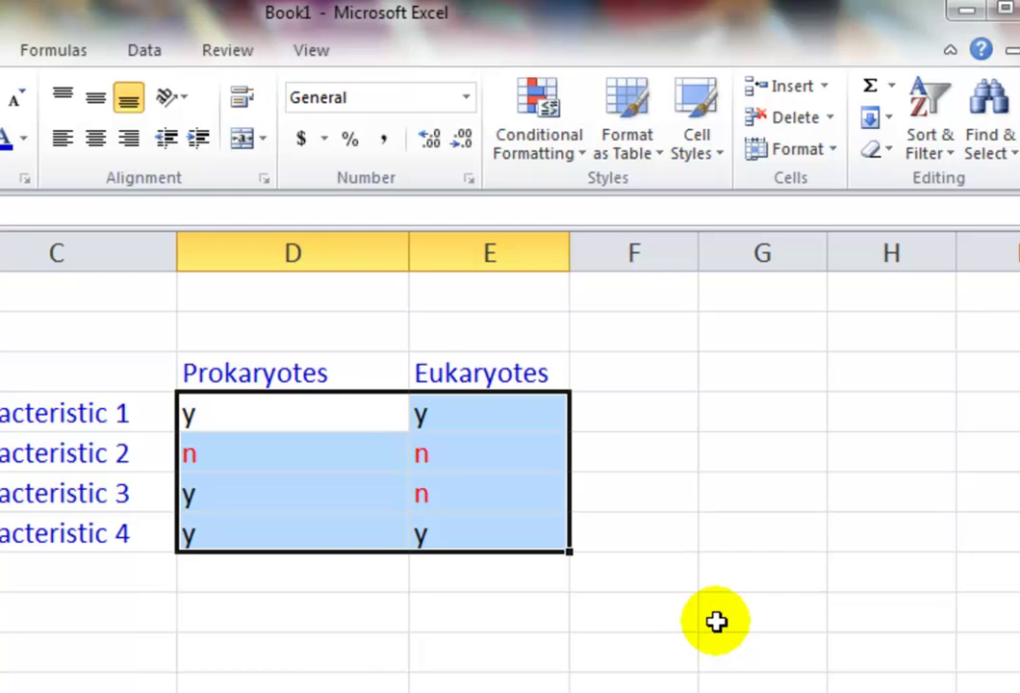
pyautogui.click(570, 154)
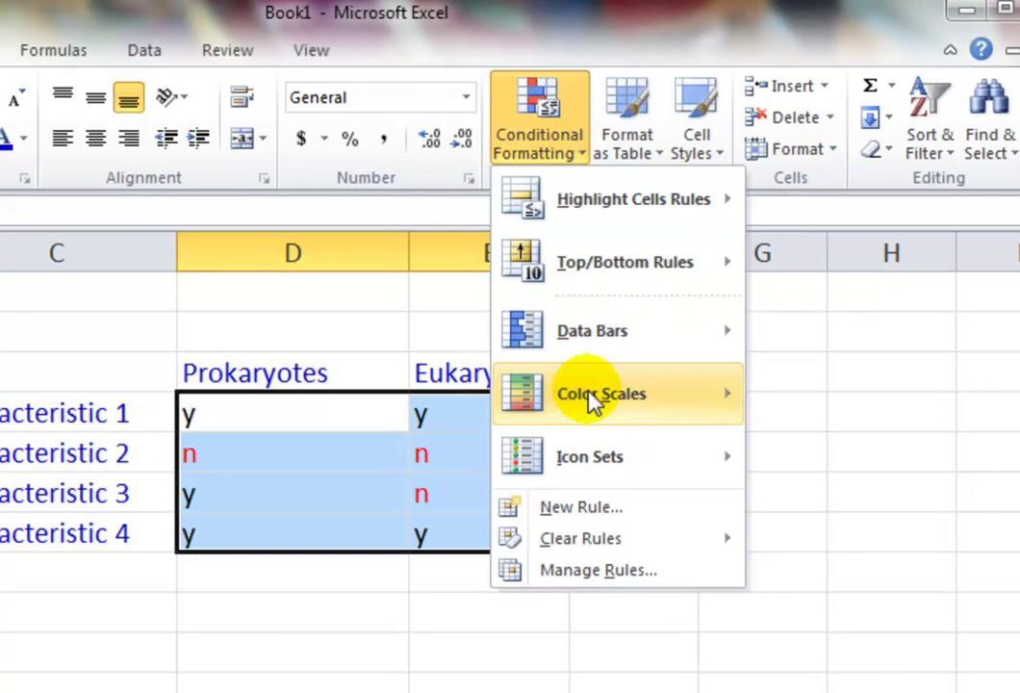
pyautogui.moveTo(591, 402)
pyautogui.click(840, 556)
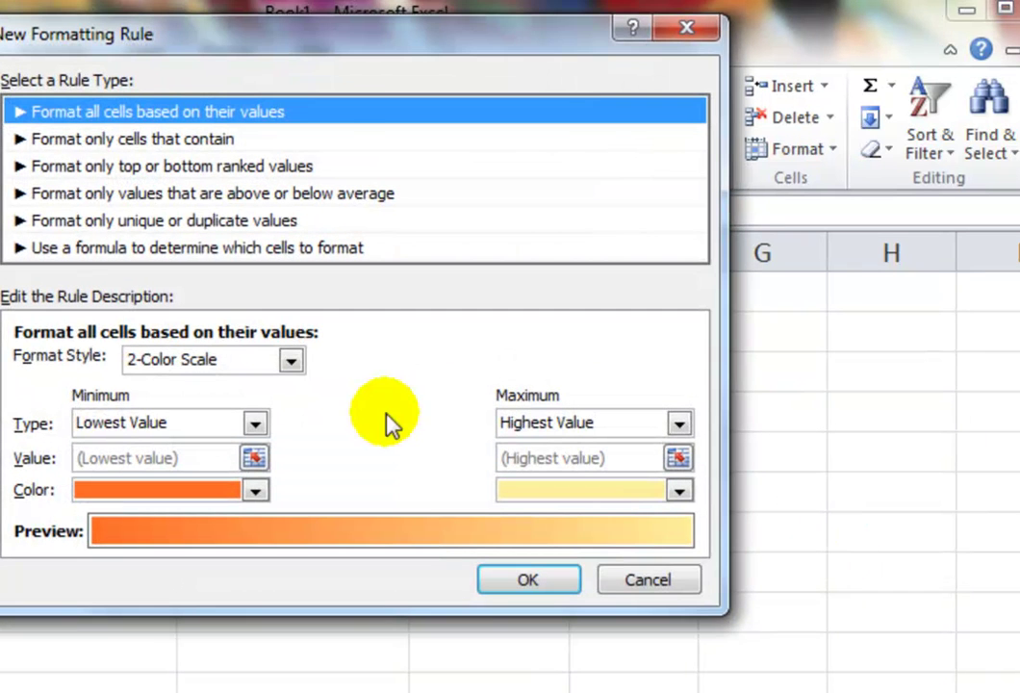
pyautogui.click(92, 166)
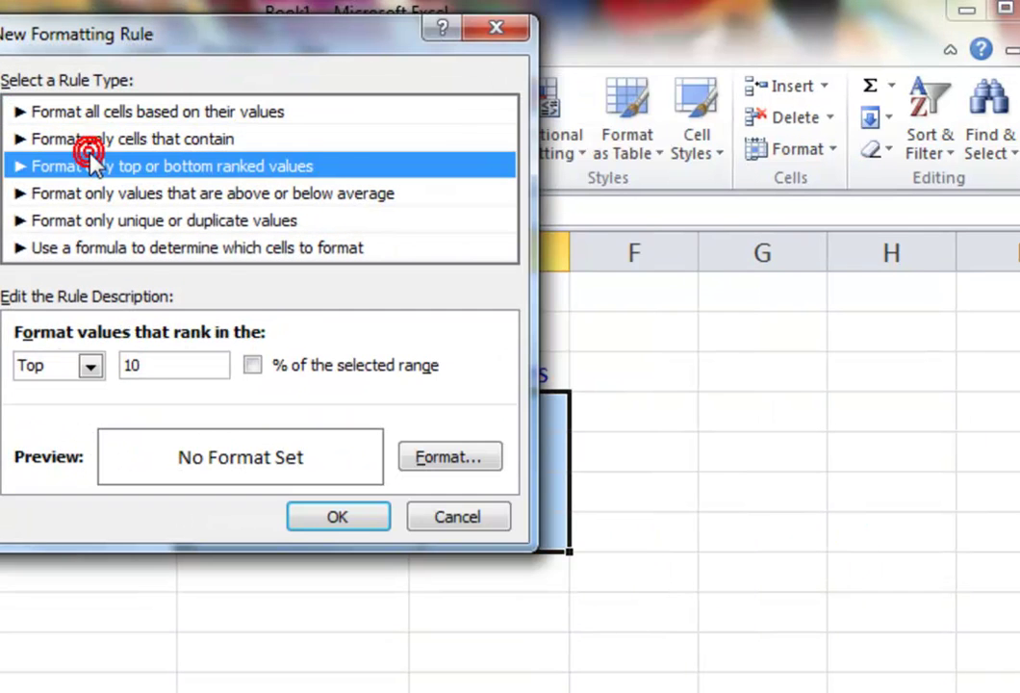
pyautogui.click(53, 139)
pyautogui.click(152, 365)
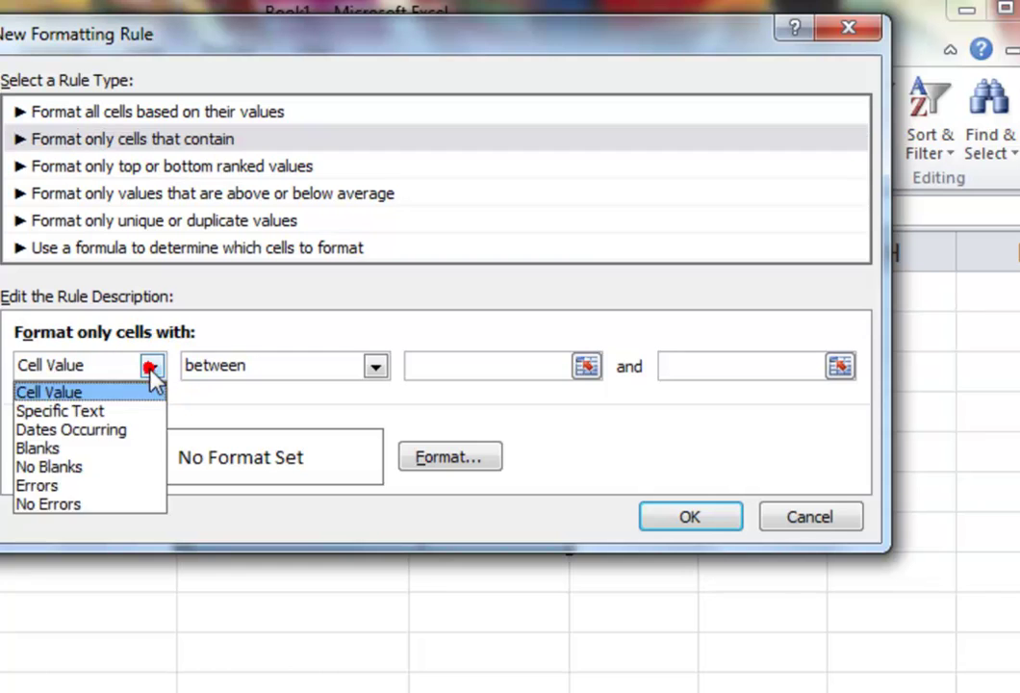
pyautogui.click(45, 410)
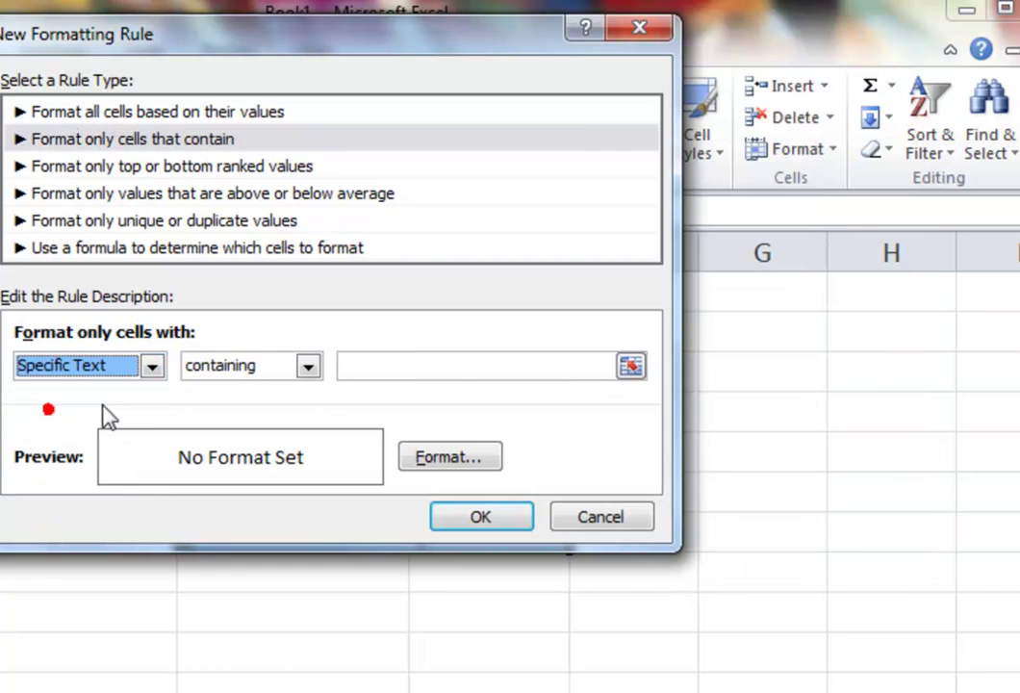
pyautogui.click(418, 372)
pyautogui.write('y')
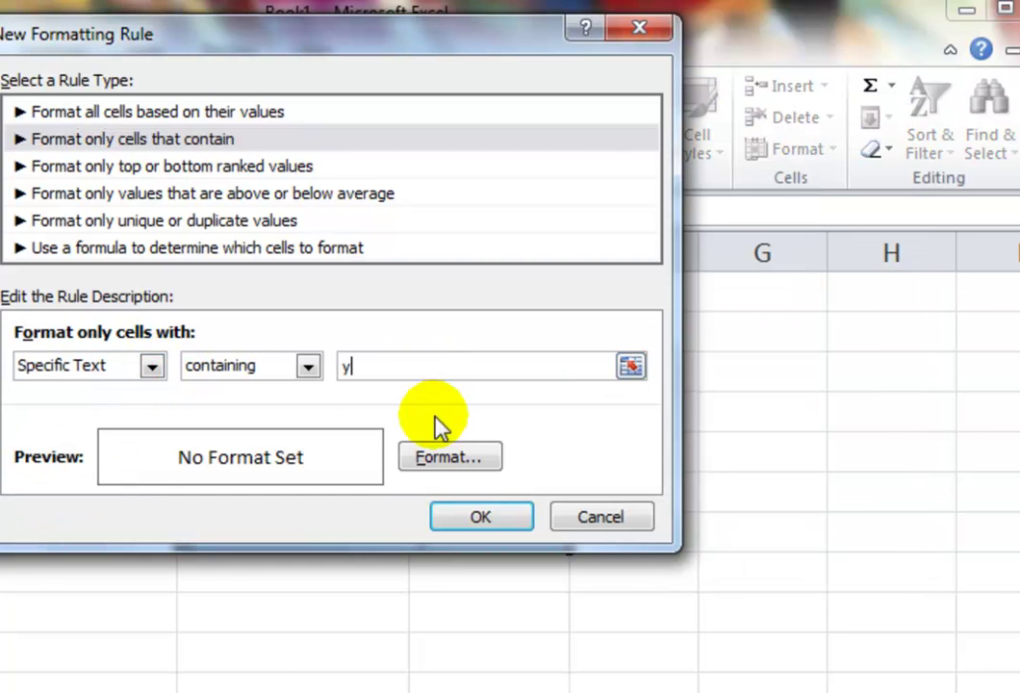
# - Give the rule for y the recently used blue font colour and apply it
pyautogui.click(454, 472)
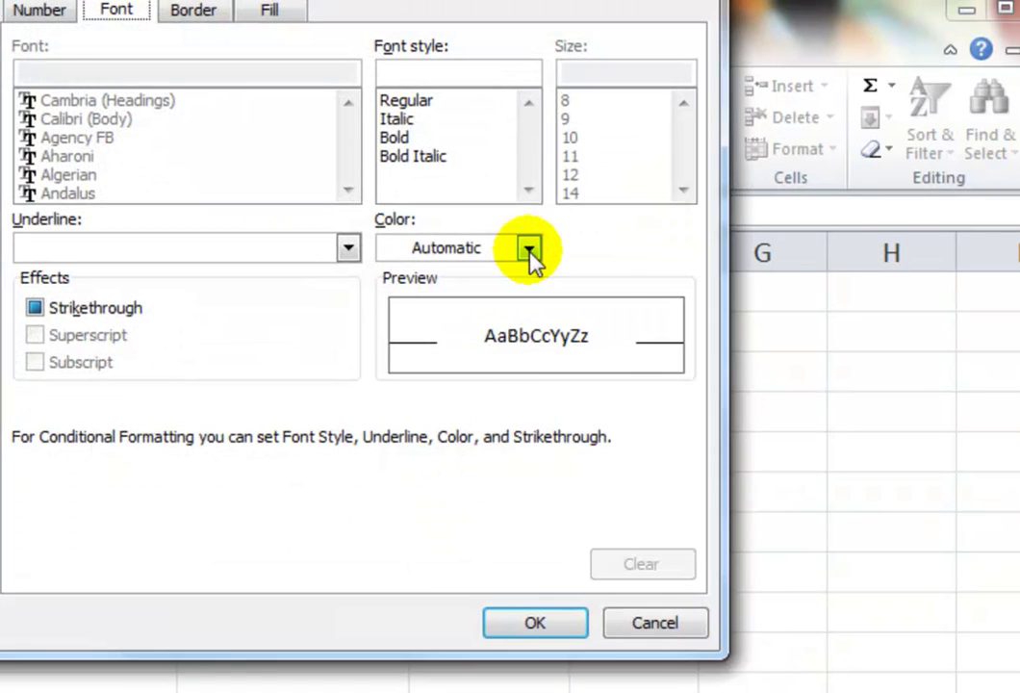
pyautogui.click(529, 249)
pyautogui.click(390, 539)
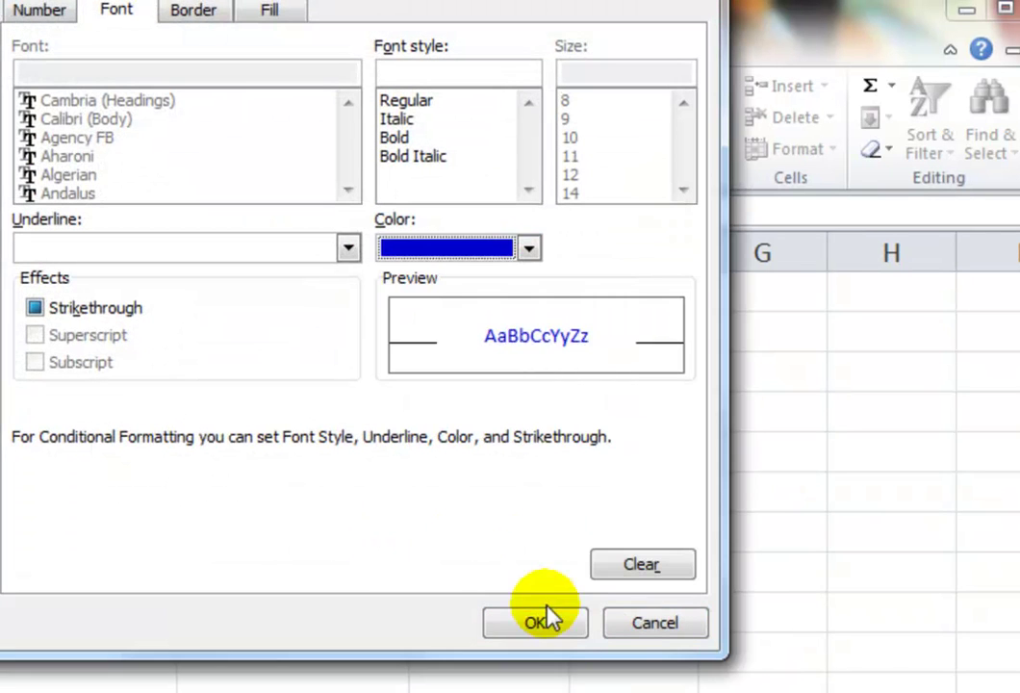
pyautogui.click(535, 623)
pyautogui.click(495, 516)
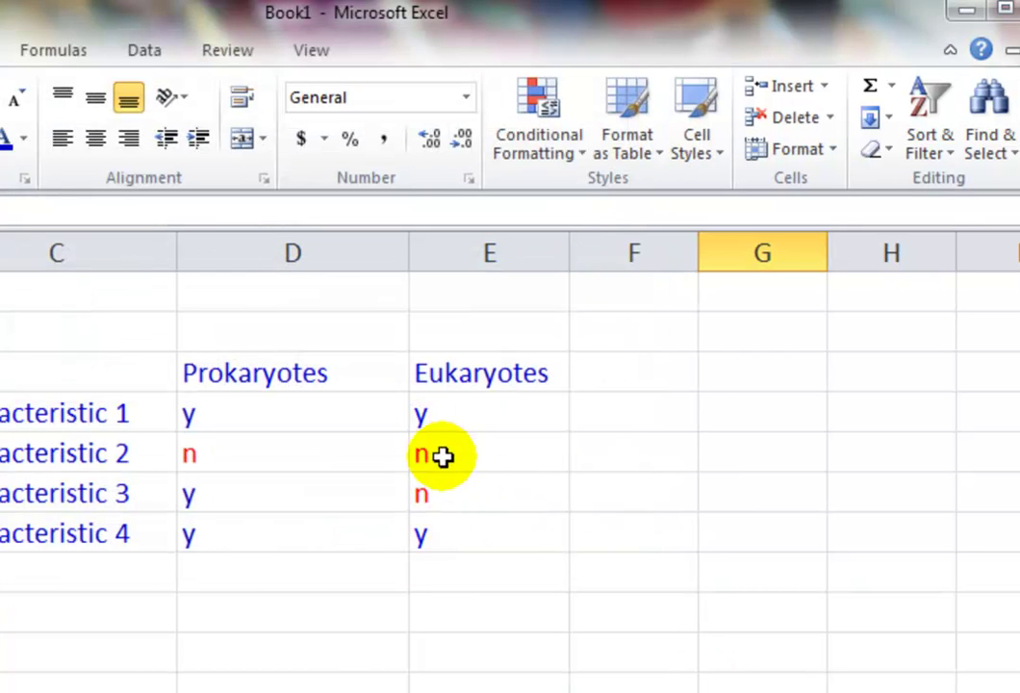
# - Change the Eukaryotes entry for Characteristic 1 to n and select the Characteristic 2 cell below it
pyautogui.click(440, 408)
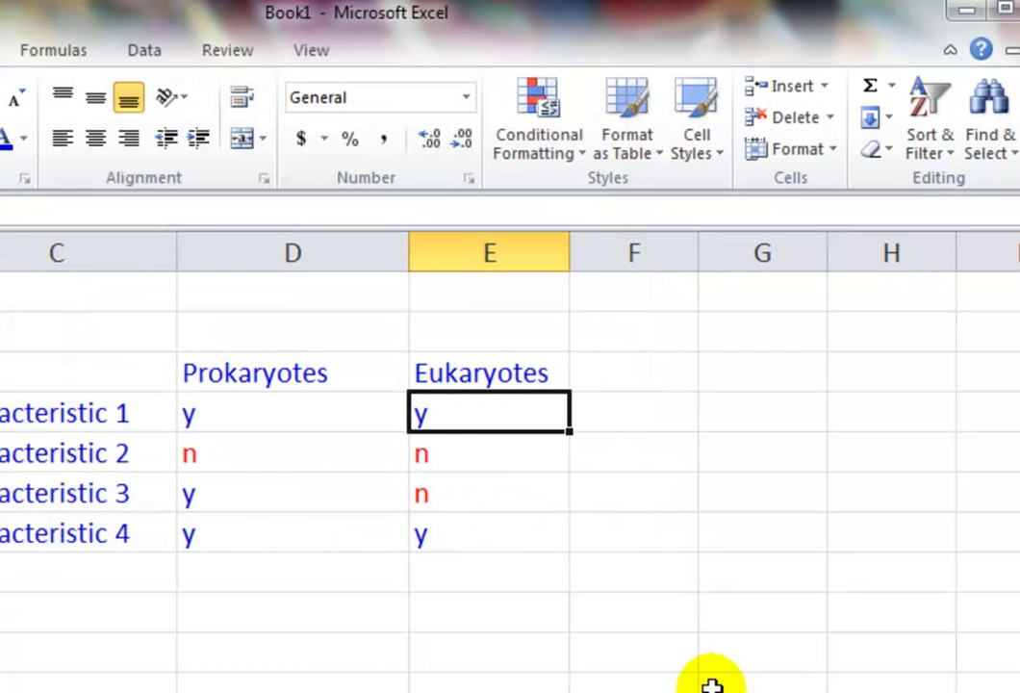
pyautogui.write('n')
pyautogui.press('Tab')
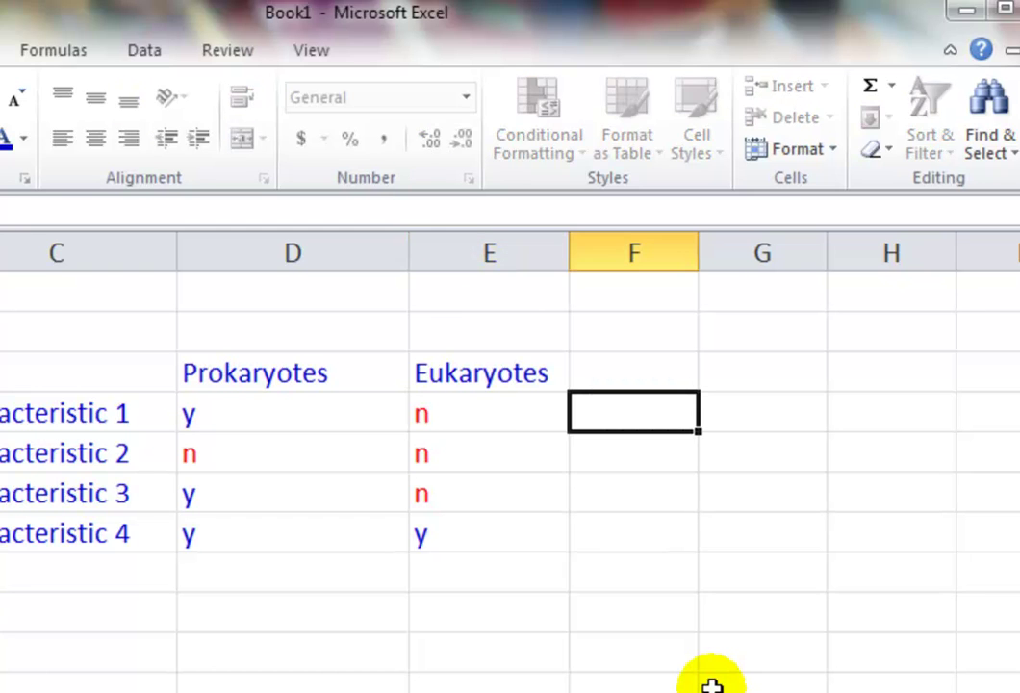
pyautogui.press('Left')
pyautogui.press('Down')
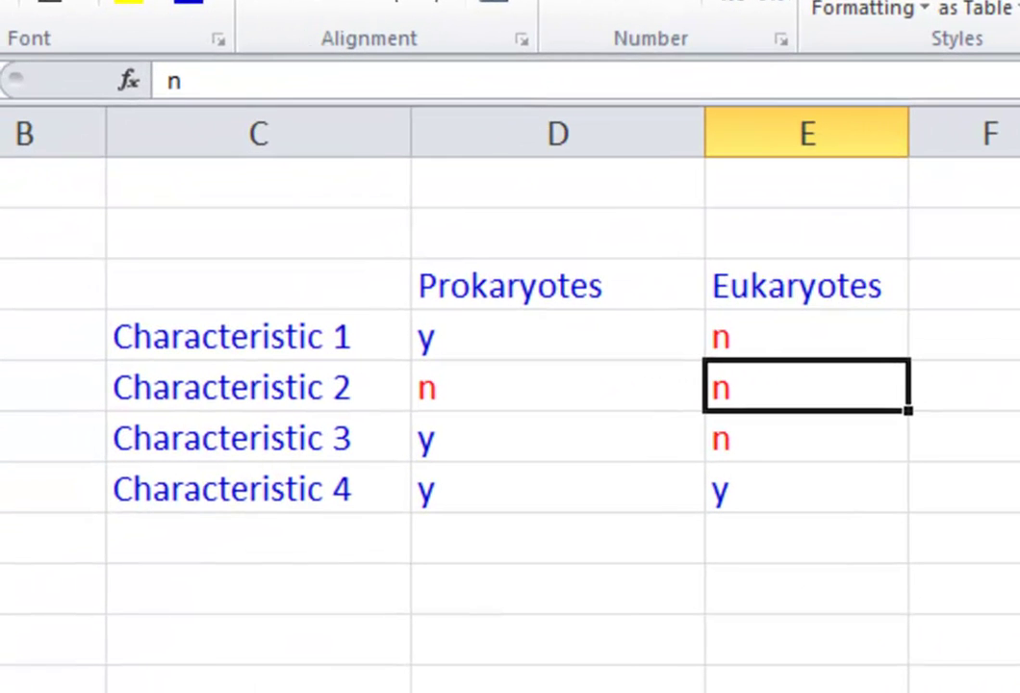
# - Change the Characteristic 2 entries to NO for Eukaryotes and Yes for Prokaryotes
pyautogui.write('NO')
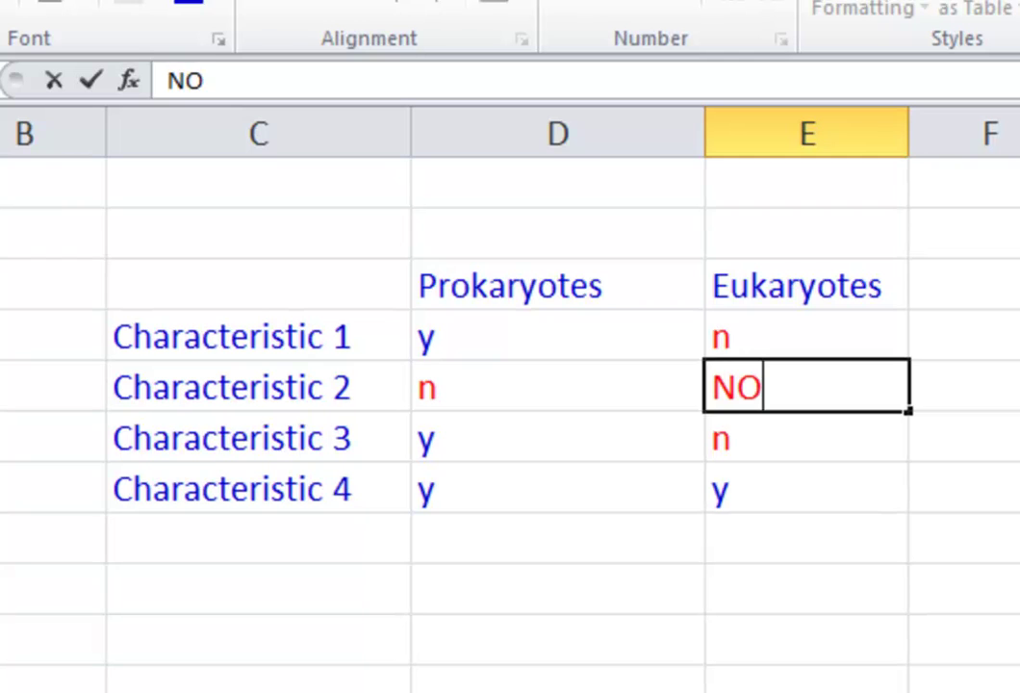
pyautogui.press('Tab')
pyautogui.press('Left')
pyautogui.press('Left')
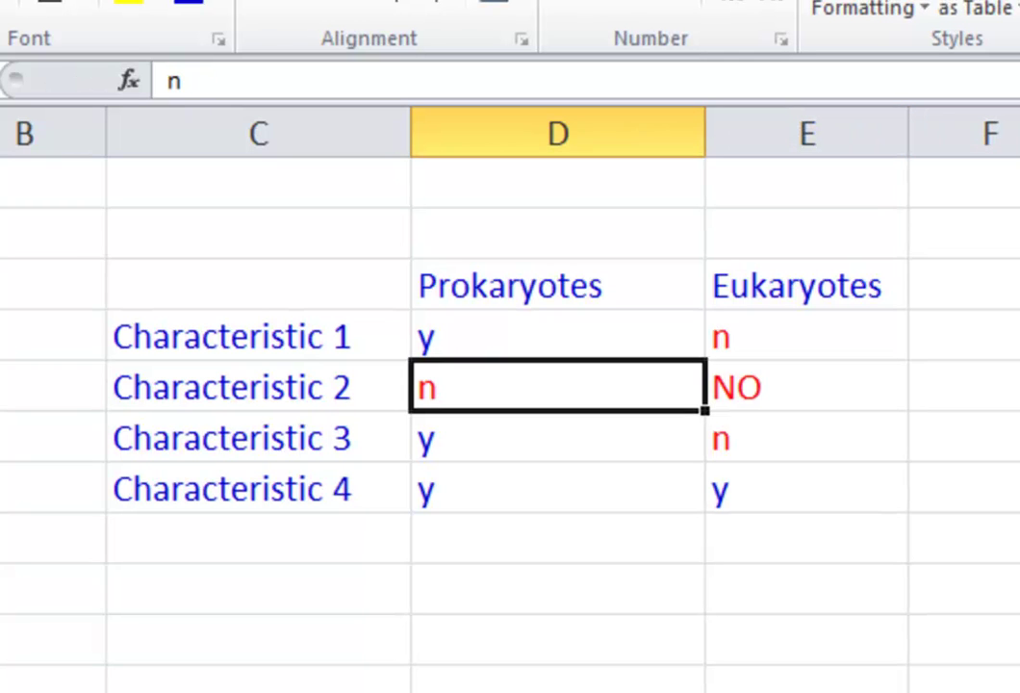
pyautogui.write('Yes')
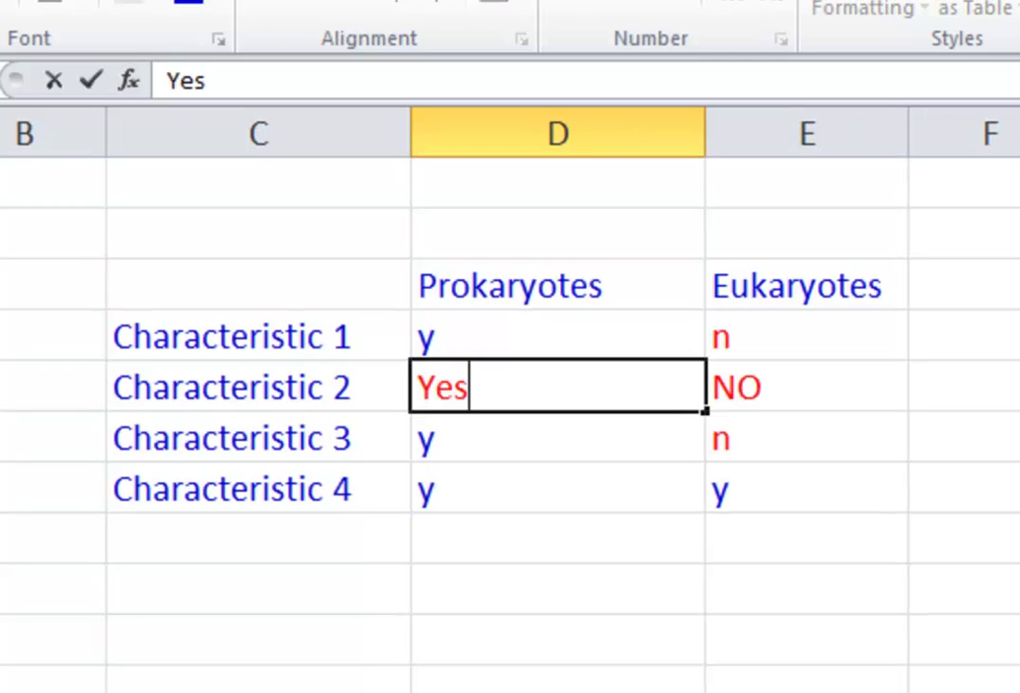
pyautogui.press('Tab')
pyautogui.press('Left')
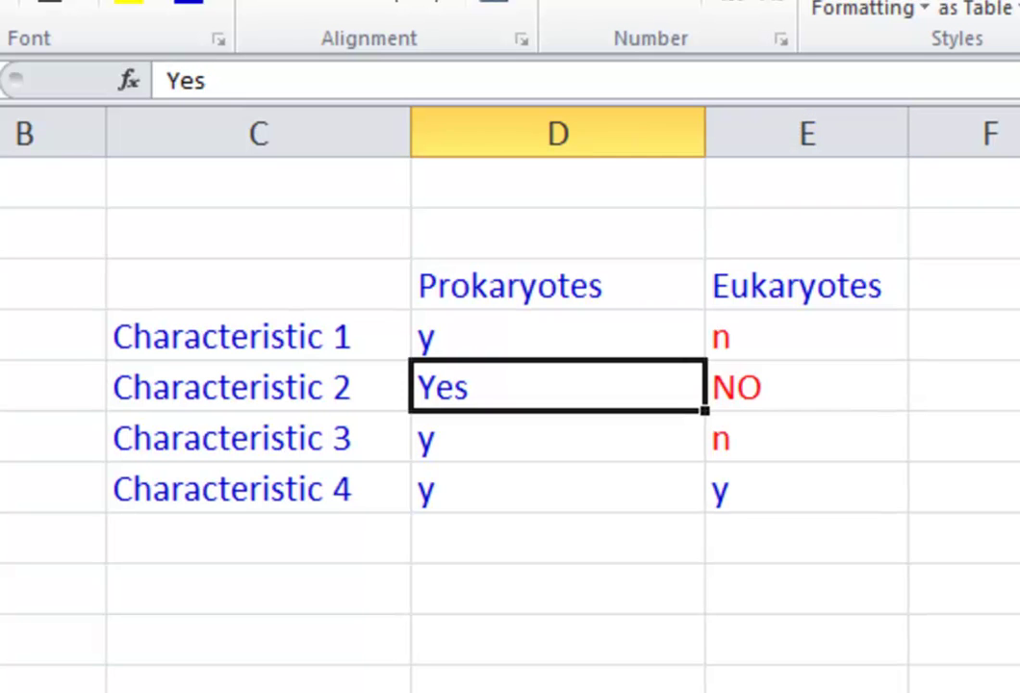
# - Change the Prokaryotes entry for Characteristic 3 to n and select an empty cell outside the table
pyautogui.press('Down')
pyautogui.write('n')
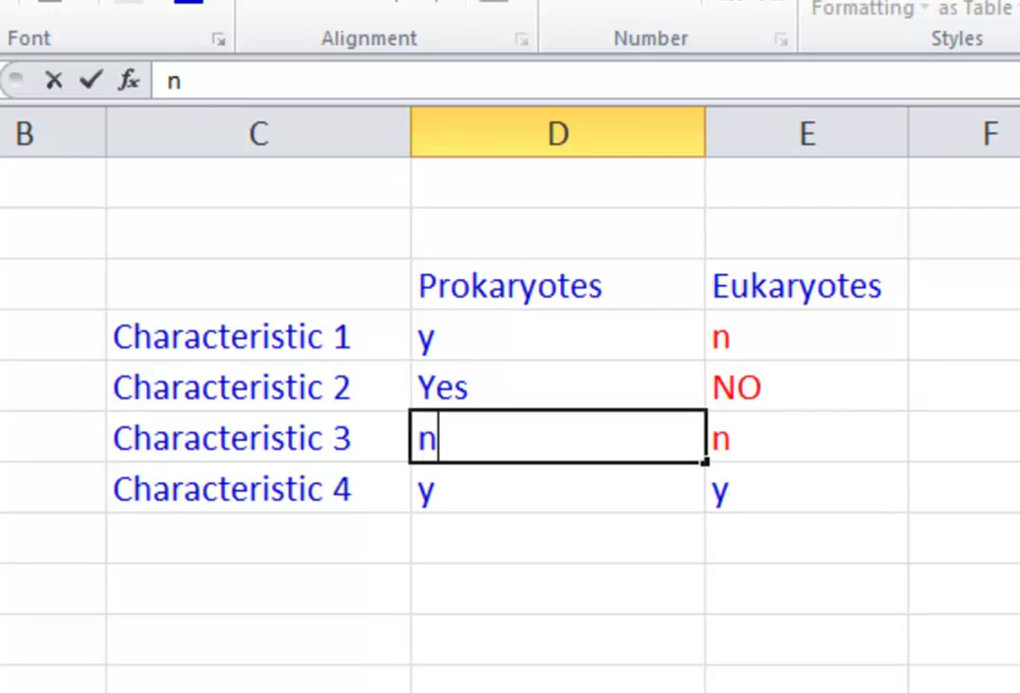
pyautogui.press('Tab')
pyautogui.press('Tab')
pyautogui.press('Down')
pyautogui.press('Down')
pyautogui.press('Down')
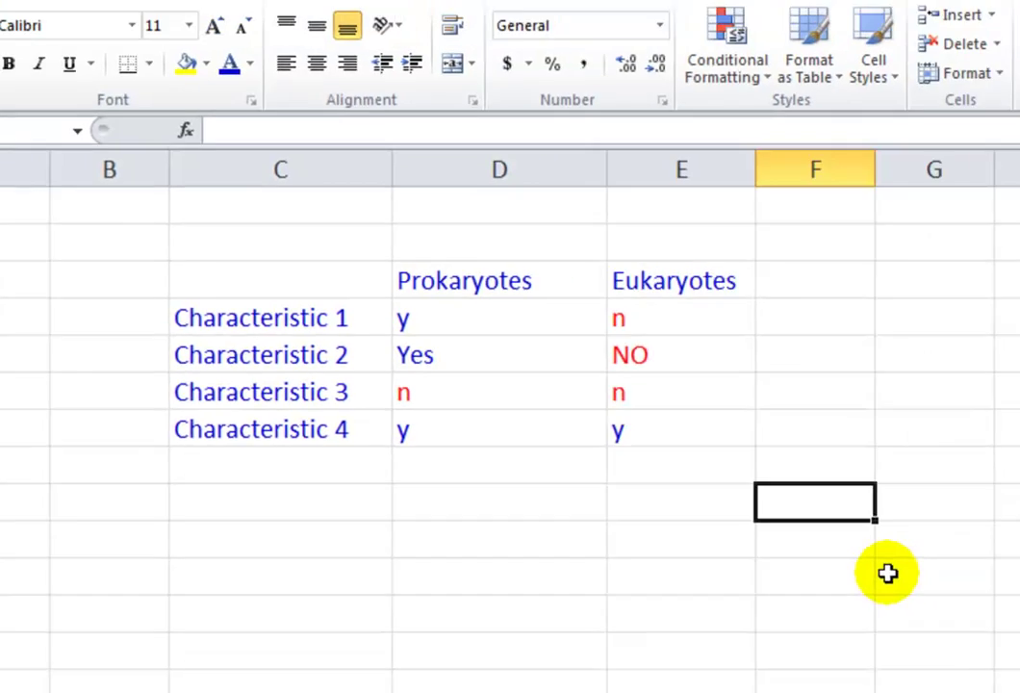